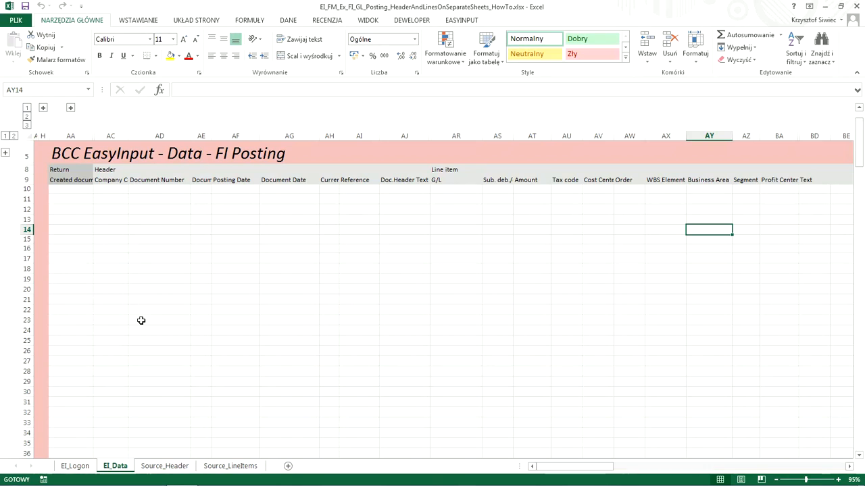
- Examine the first header rows in Source_Header and the line items of the first document in Source_LineItems
left_click(165, 466)
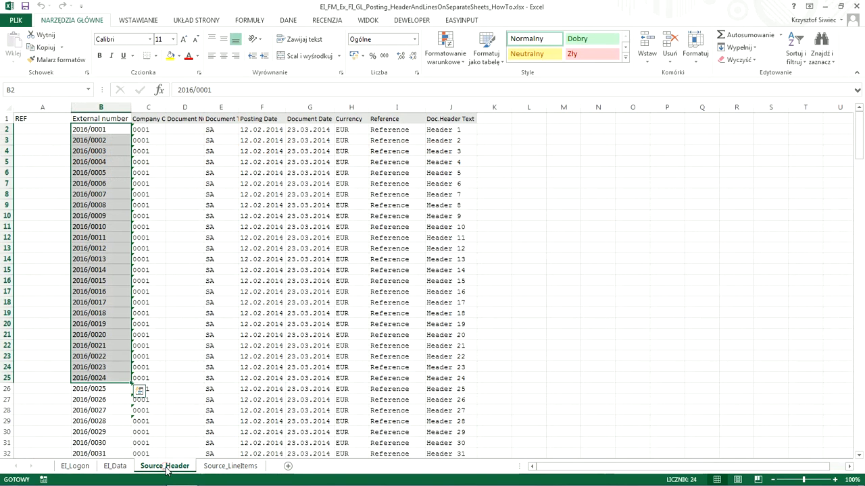
left_click_drag(140, 129, 437, 129)
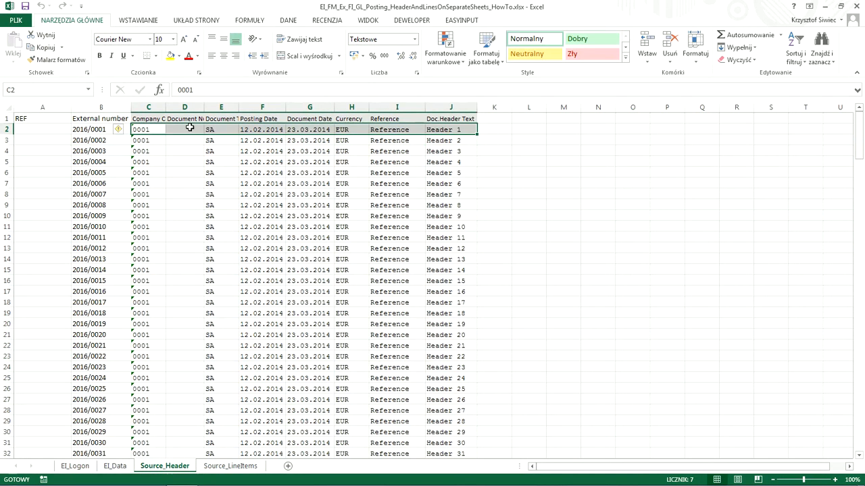
left_click_drag(144, 139, 439, 140)
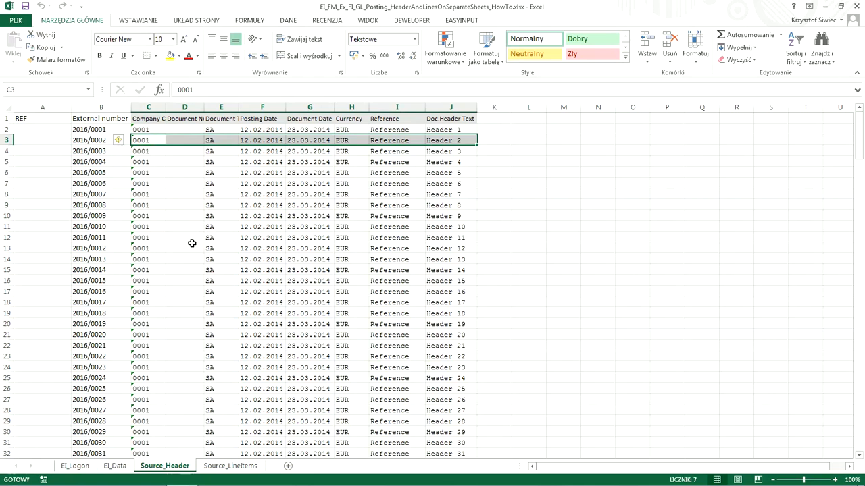
left_click(217, 466)
left_click_drag(135, 129, 587, 165)
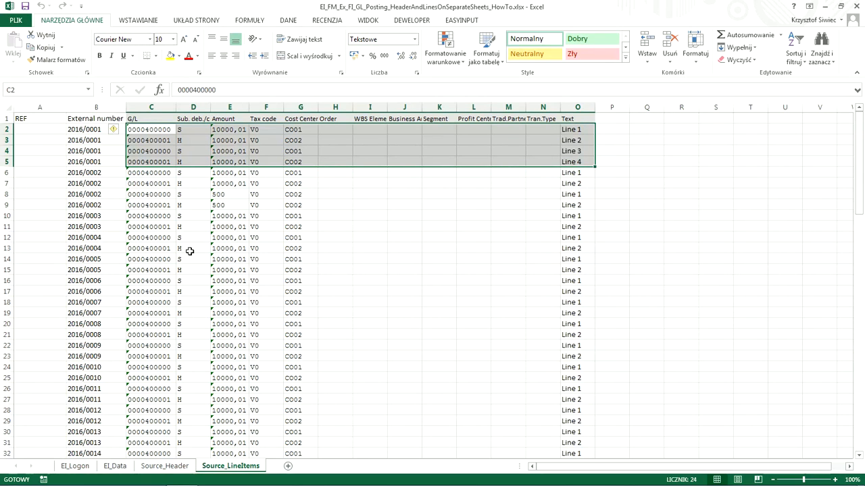
- Compare the External number columns of the Source_Header and Source_LineItems sheets
left_click(164, 466)
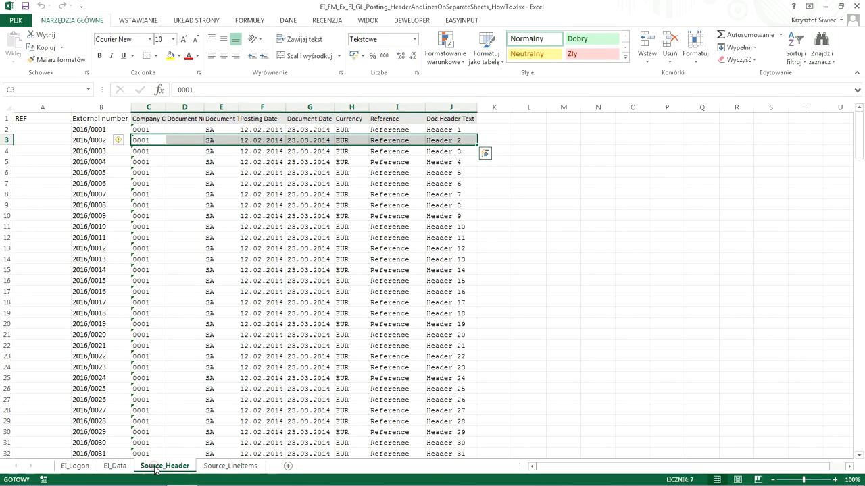
left_click(219, 466)
left_click(83, 108)
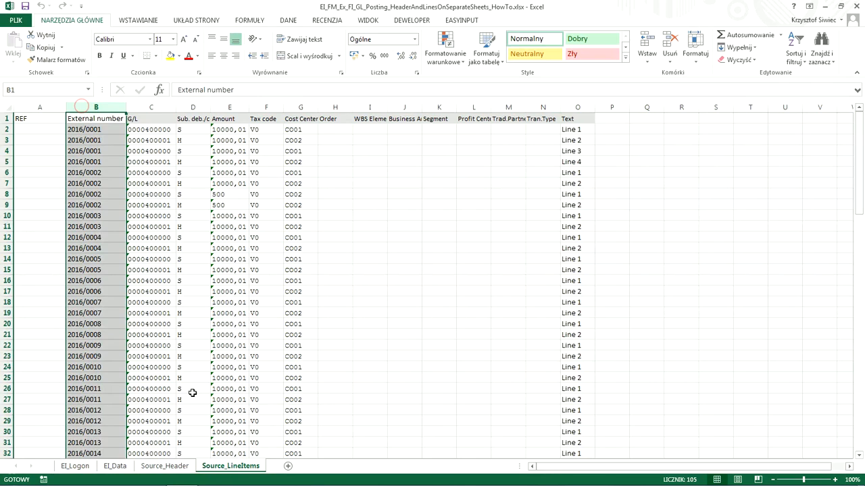
left_click(171, 470)
left_click(213, 468)
left_click(174, 470)
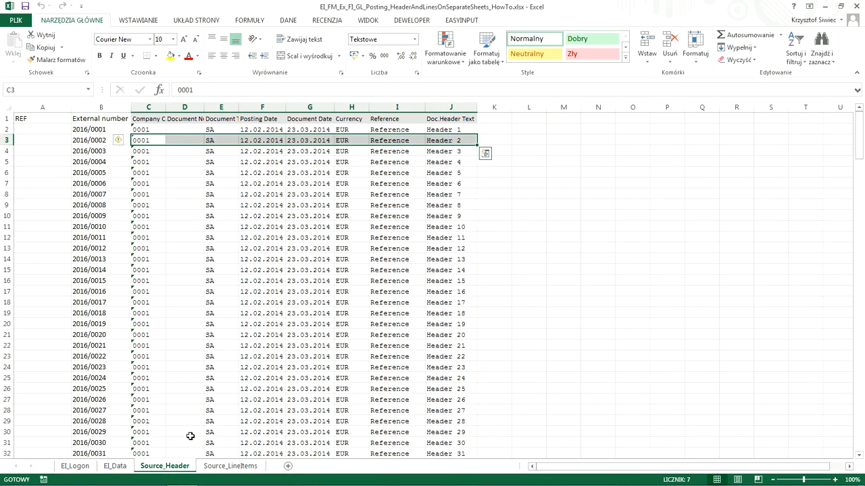
- Match external number 2016/0001 in Source_Header with its line items in Source_LineItems and review the header and line item areas in EI_Data
left_click(81, 129)
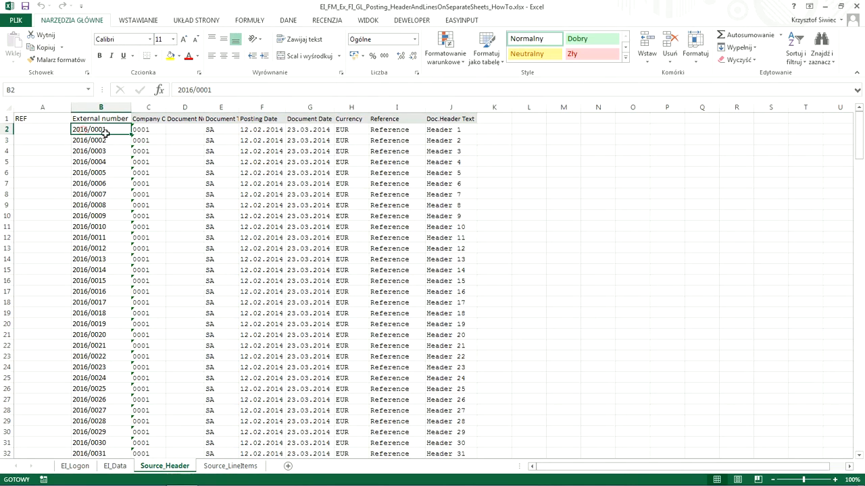
left_click(215, 466)
left_click_drag(70, 130, 91, 164)
left_click_drag(134, 130, 239, 156)
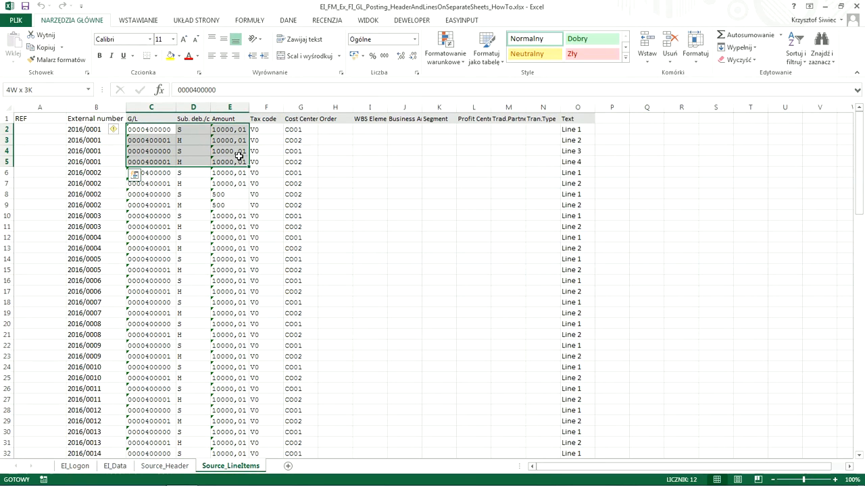
left_click(115, 466)
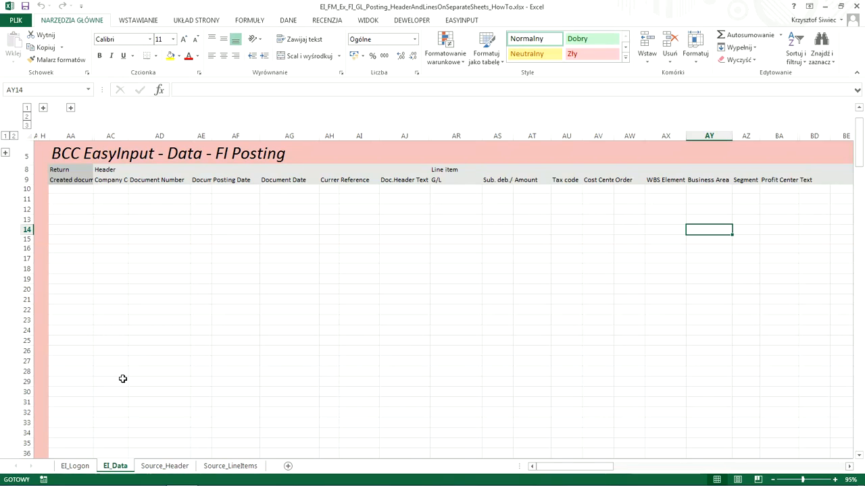
left_click_drag(100, 191, 820, 234)
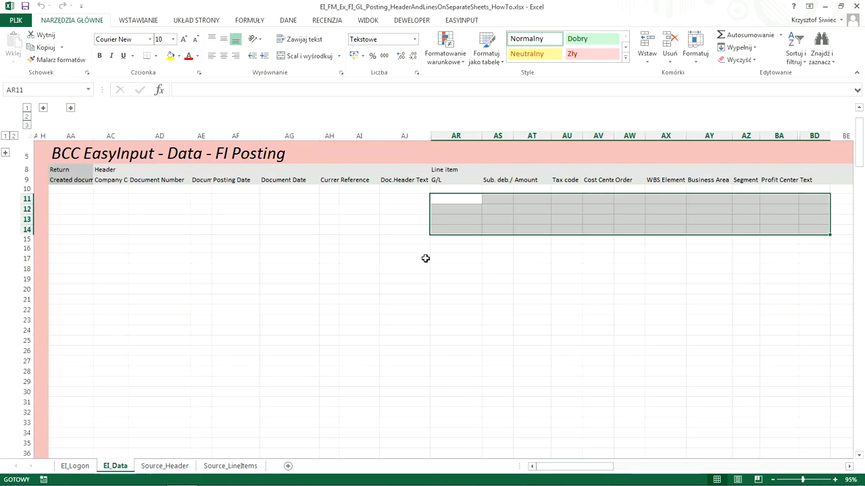
- Show the EasyInput configuration sheets, set ImportDataFromSeparateSheets to X in EI_Config and return to EI_Data
left_click(461, 20)
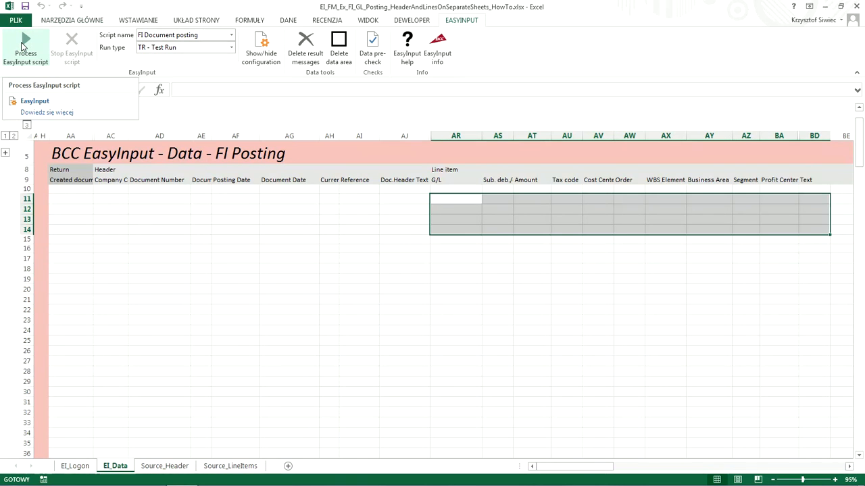
left_click(261, 46)
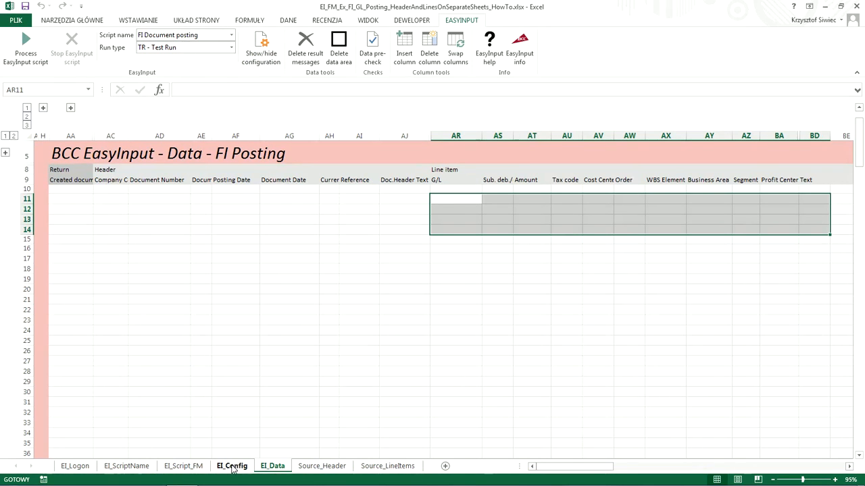
left_click(232, 466)
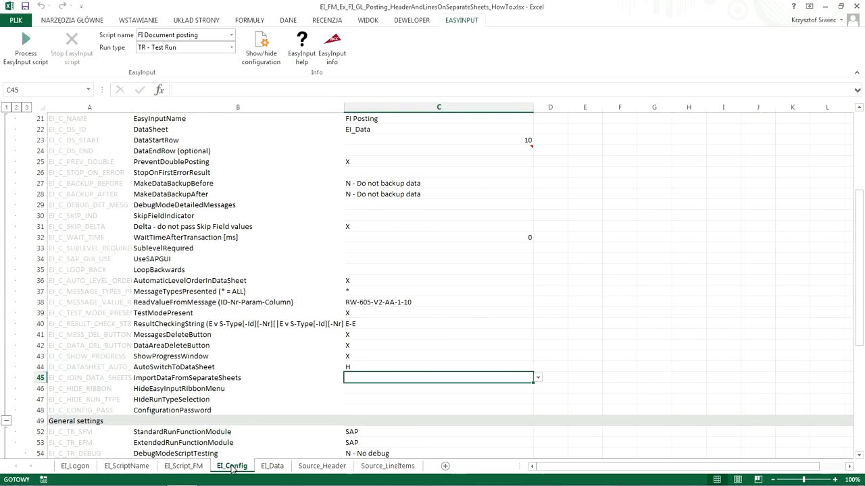
left_click(41, 378)
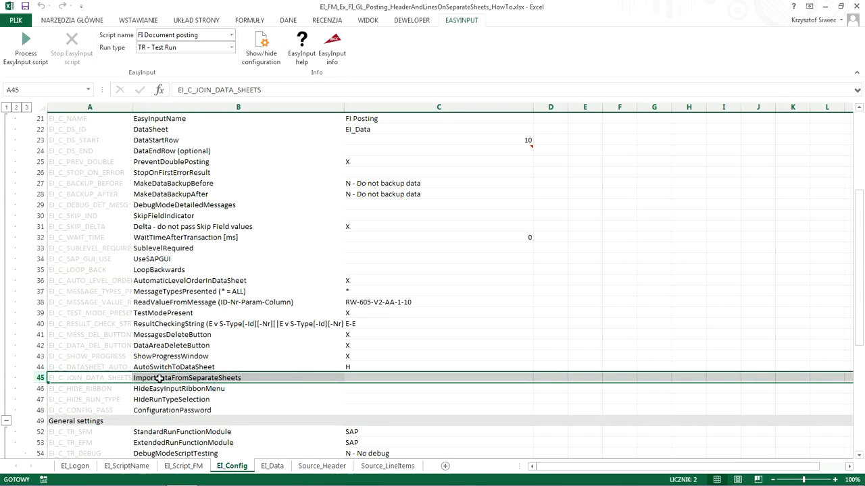
left_click(357, 378)
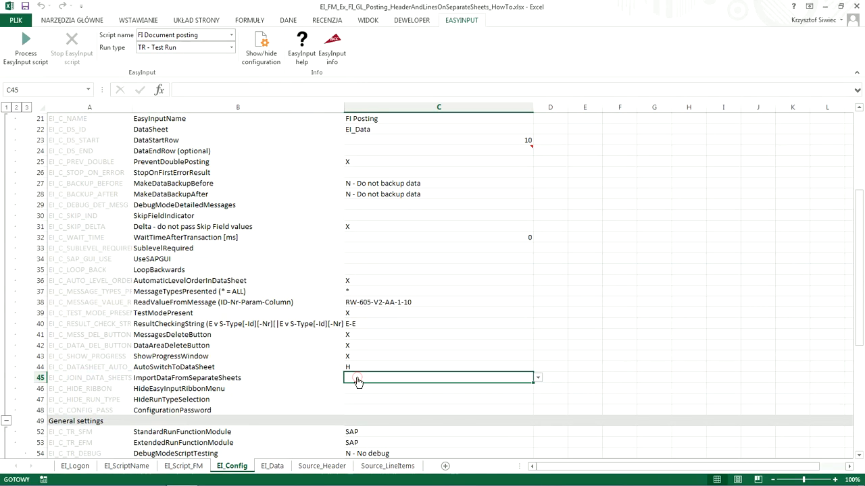
type("X")
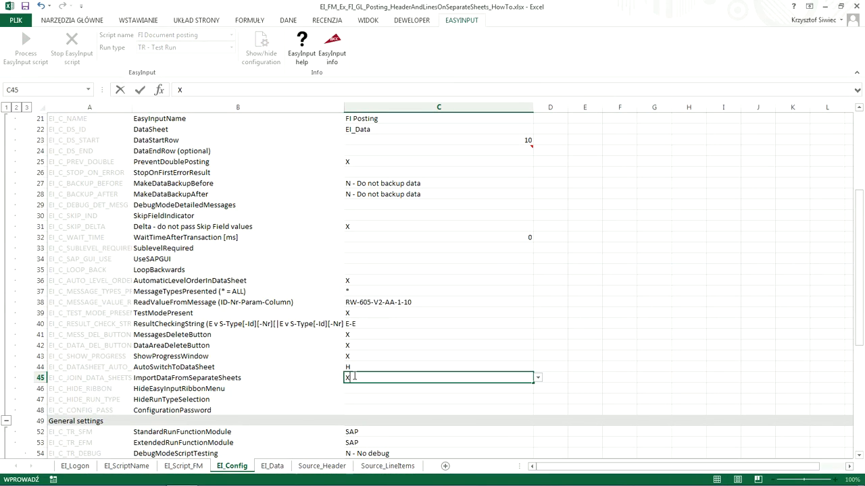
left_click(270, 466)
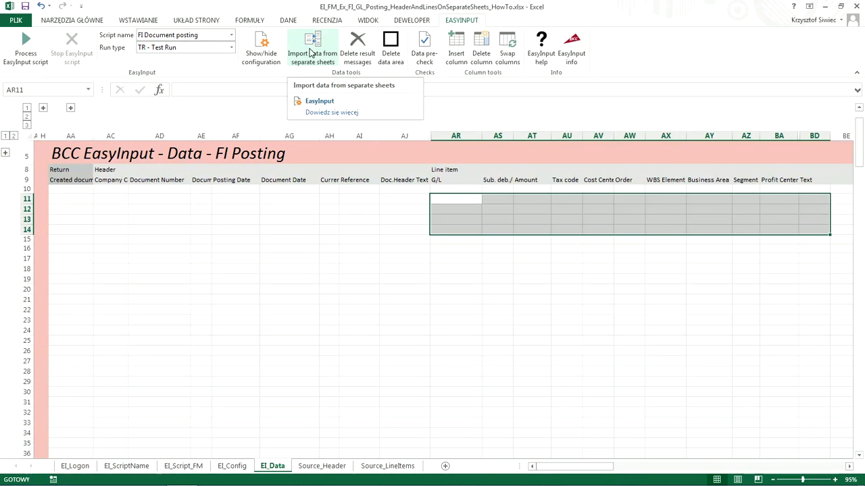
left_click(302, 57)
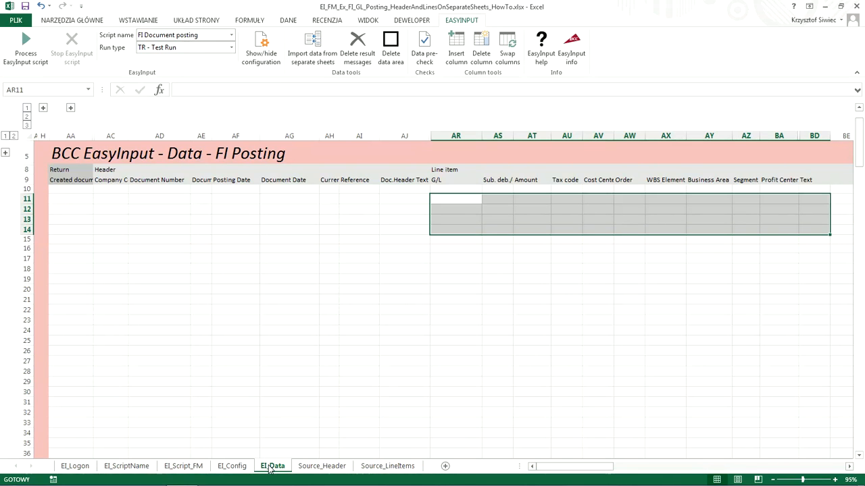
left_click(241, 200)
left_click(312, 56)
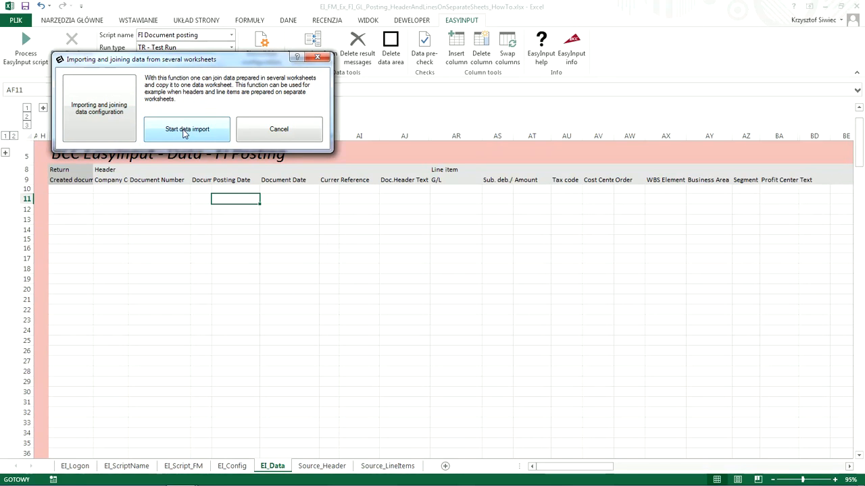
left_click(245, 133)
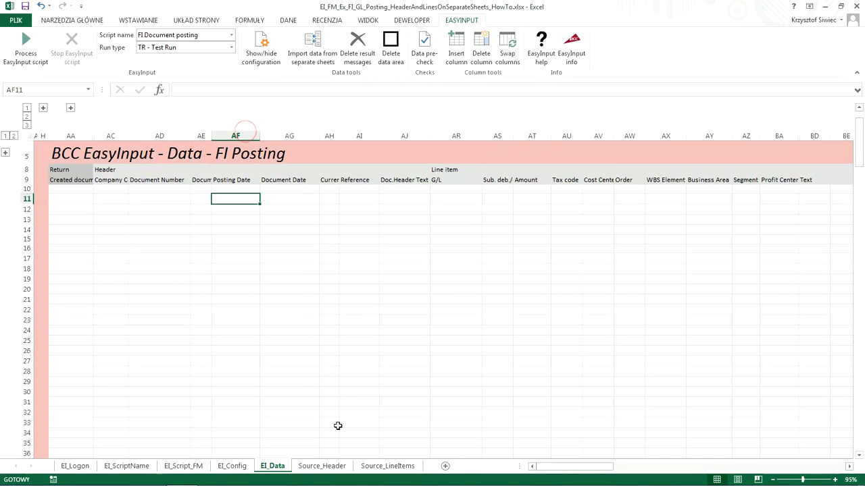
- Check the first data cells in Source_Header, Source_LineItems and EI_Data, and the External number column of the line items
left_click(321, 467)
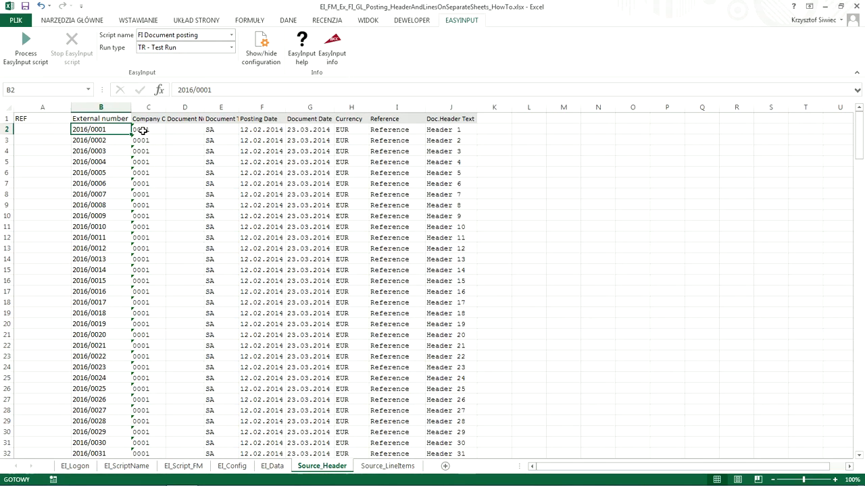
left_click(273, 466)
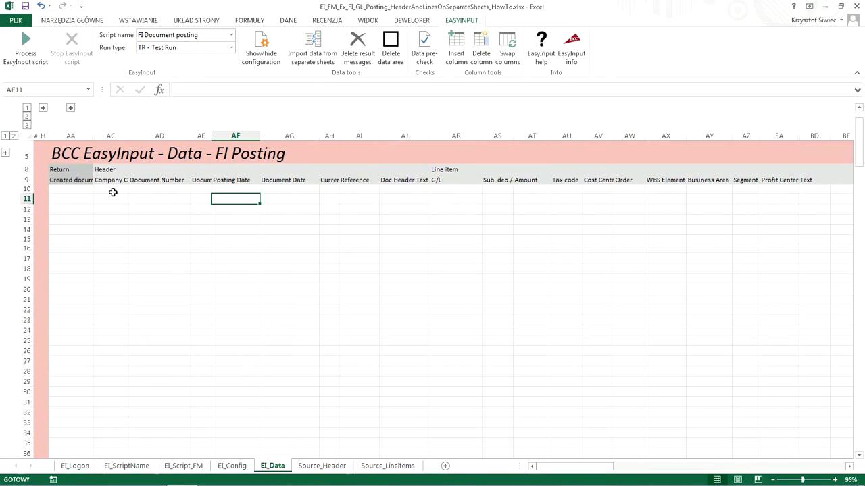
left_click(322, 466)
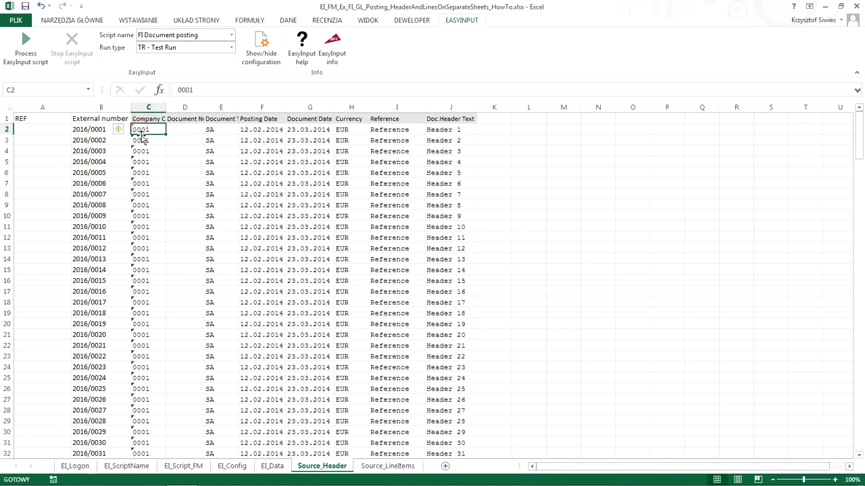
left_click(387, 466)
left_click(148, 129)
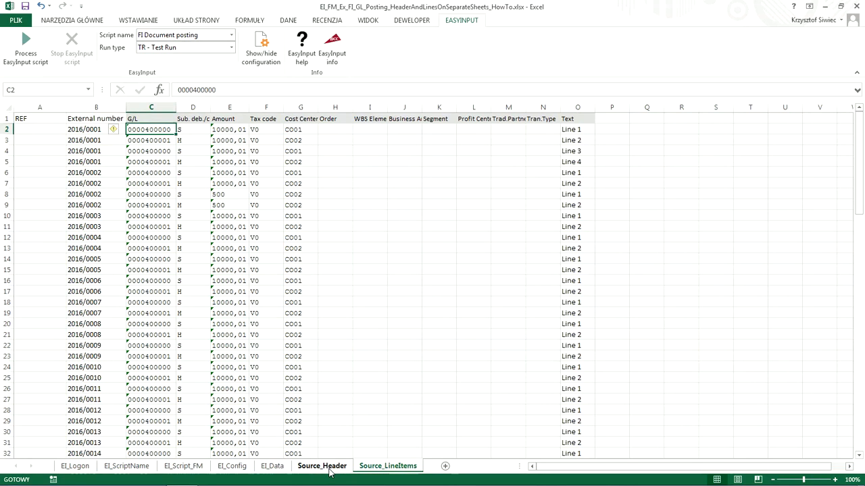
left_click(88, 103)
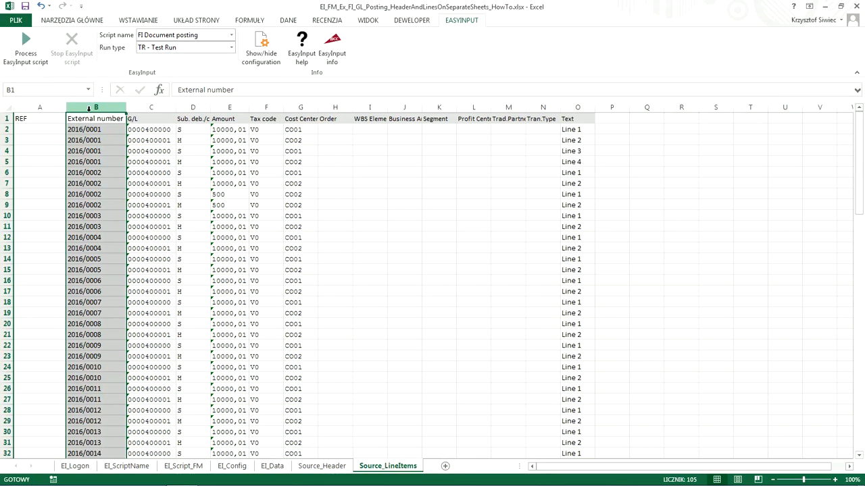
left_click(273, 466)
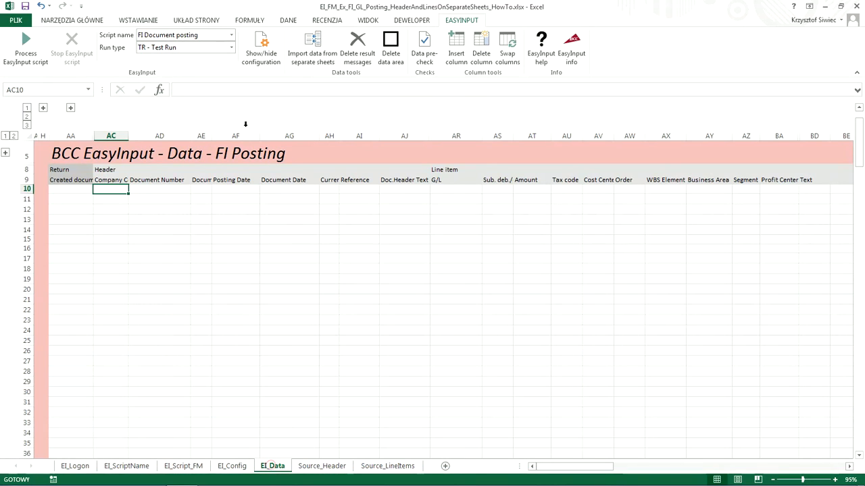
- Open the importing and joining data configuration from EI_Data and enable structures 1 and 2
left_click(304, 58)
left_click_drag(151, 67, 220, 32)
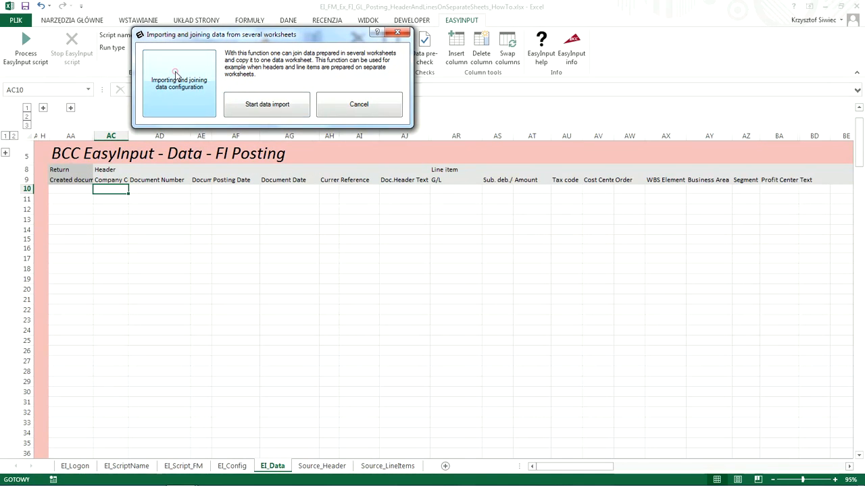
left_click(177, 74)
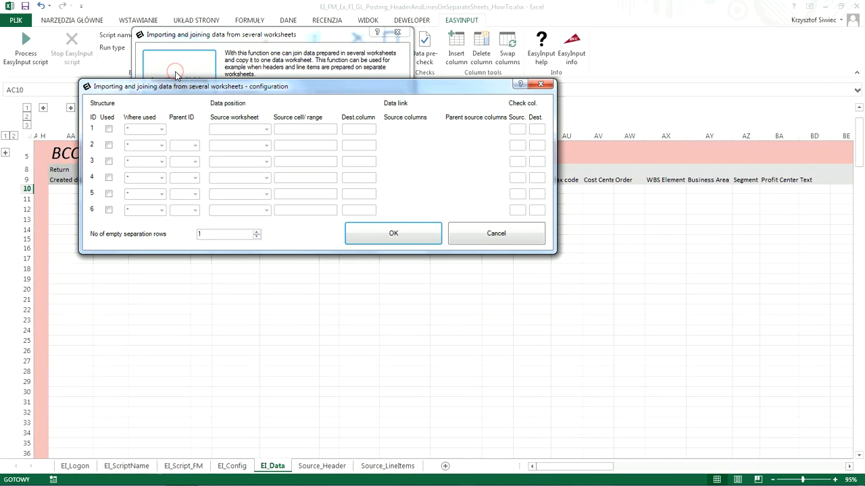
left_click(108, 129)
left_click(108, 146)
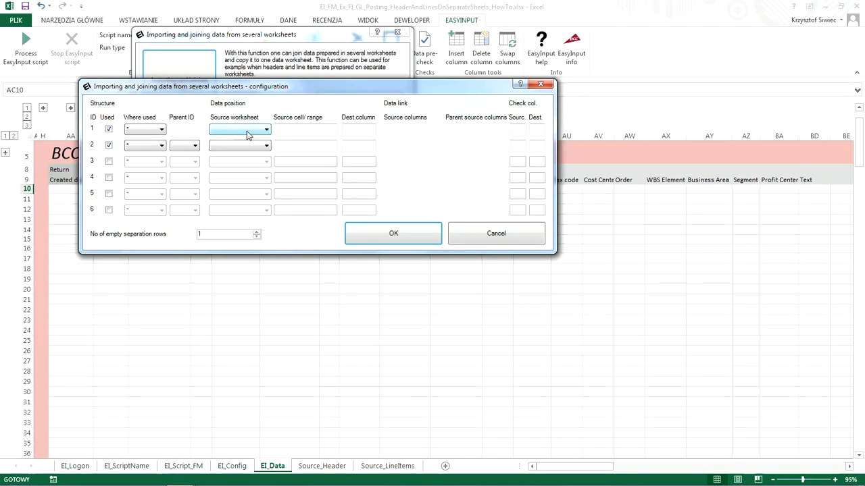
- Set the source worksheet to Source_Header for structure 1 and Source_LineItems for structure 2
left_click(267, 130)
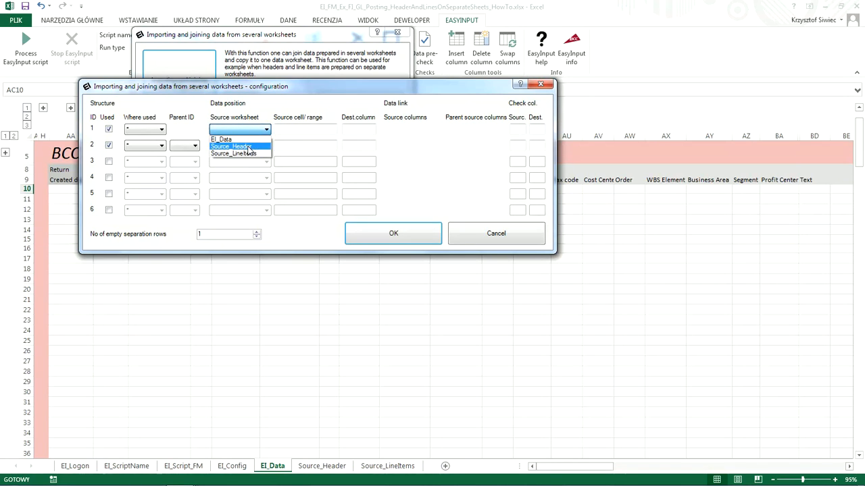
left_click(249, 149)
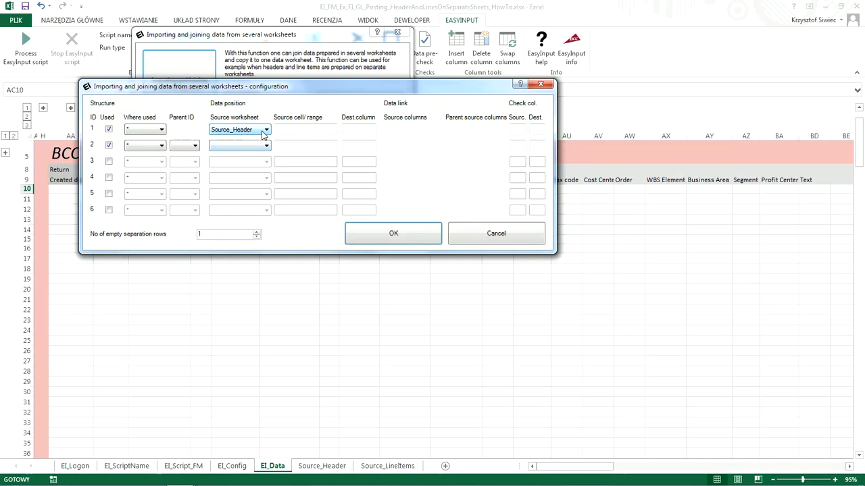
left_click(250, 146)
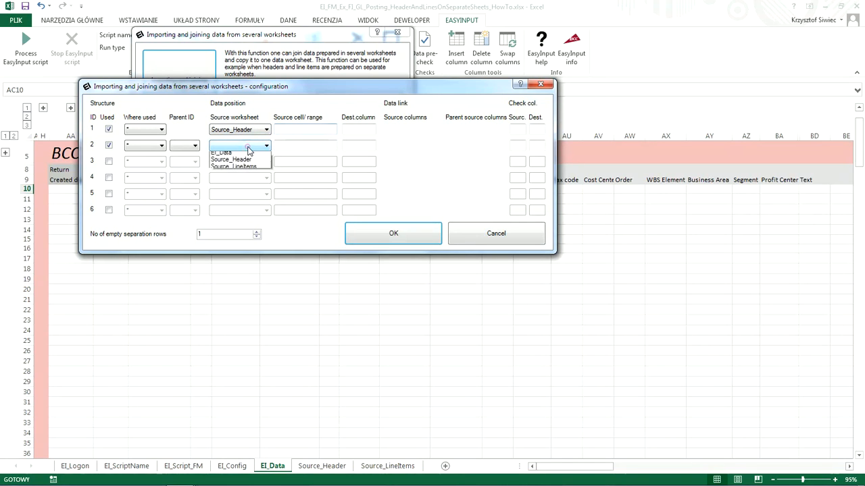
left_click(240, 170)
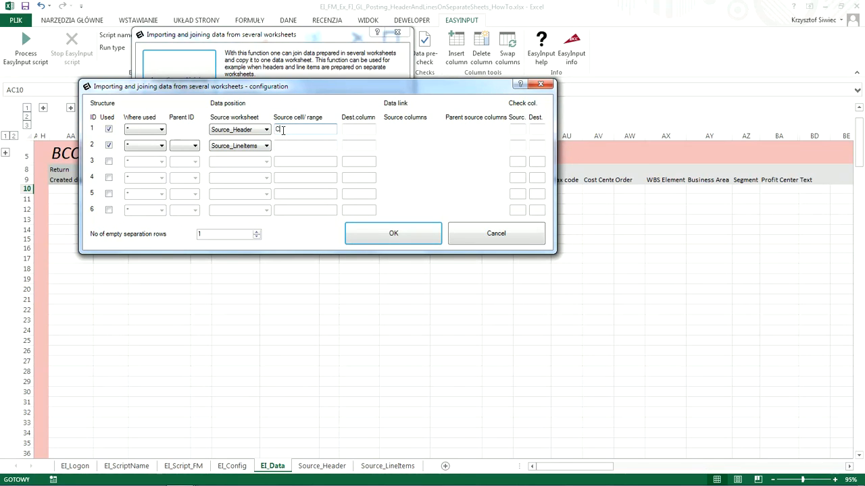
- Set the source cell to C2 for both structures 1 and 2
left_click(286, 145)
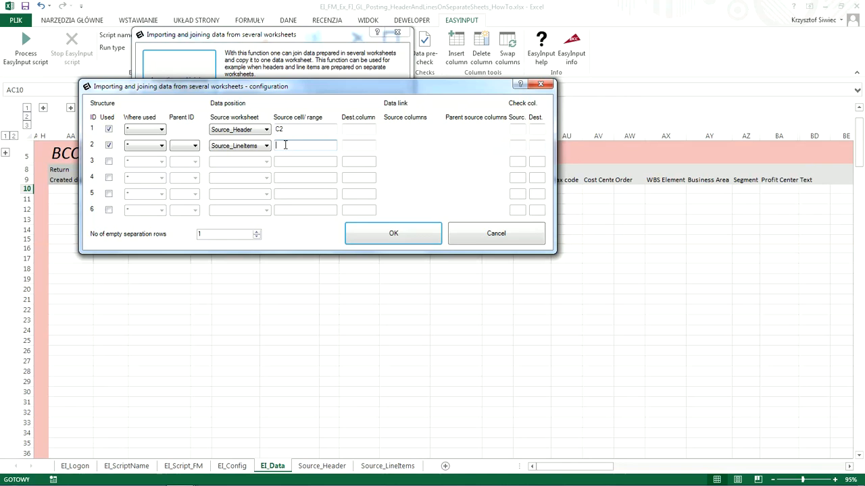
type("C2")
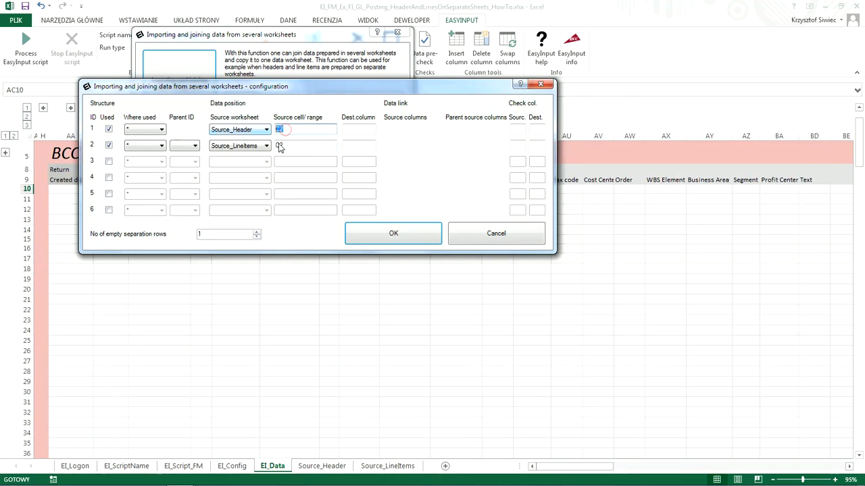
double_click(287, 144)
- Move the configuration dialog clear of the column headings and set the destination column to AC for structure 1 and AR for structure 2
left_click_drag(316, 84, 315, 234)
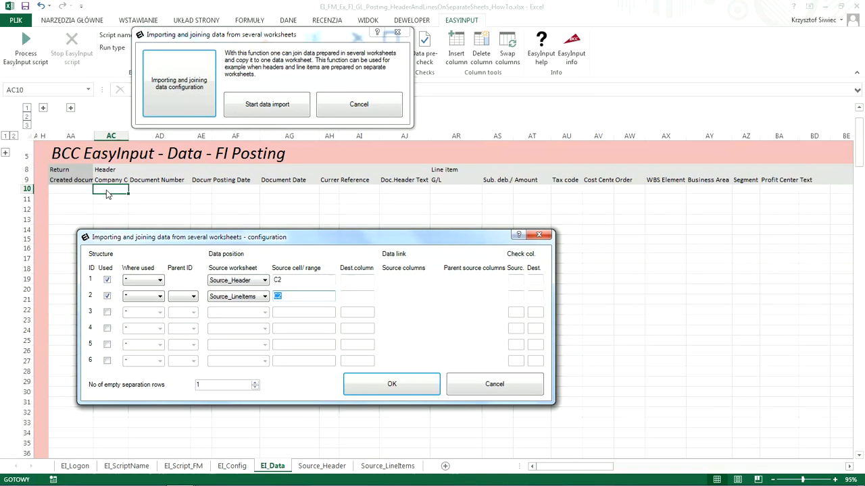
left_click(352, 279)
type("AC")
left_click(350, 296)
type("AR")
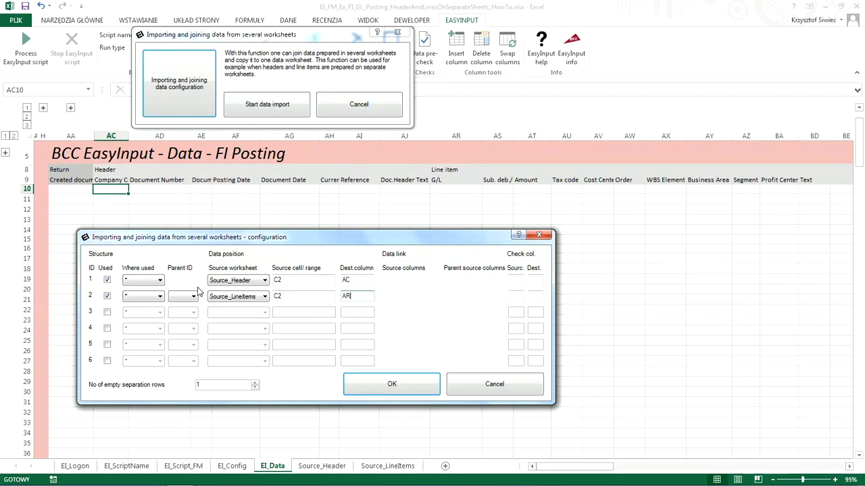
- Make structure 1 the parent of structure 2, link source column B to parent source column B, and confirm the configuration
left_click(192, 299)
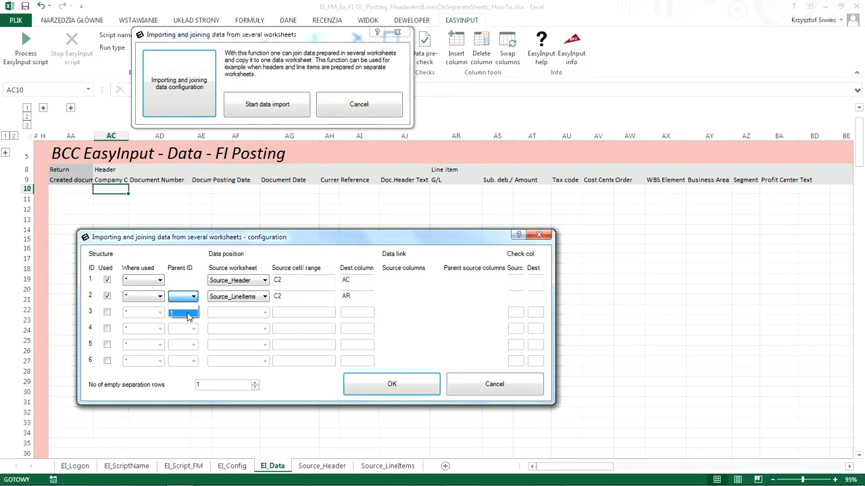
left_click(189, 314)
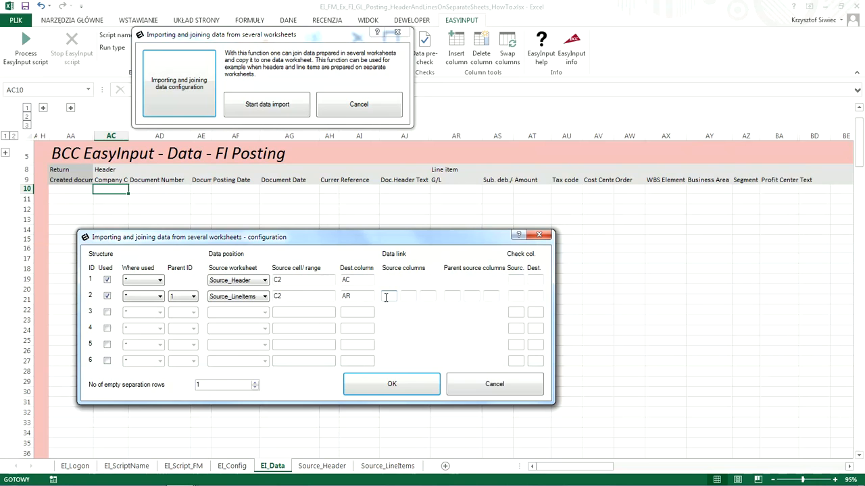
left_click(450, 296)
type("B")
left_click(368, 385)
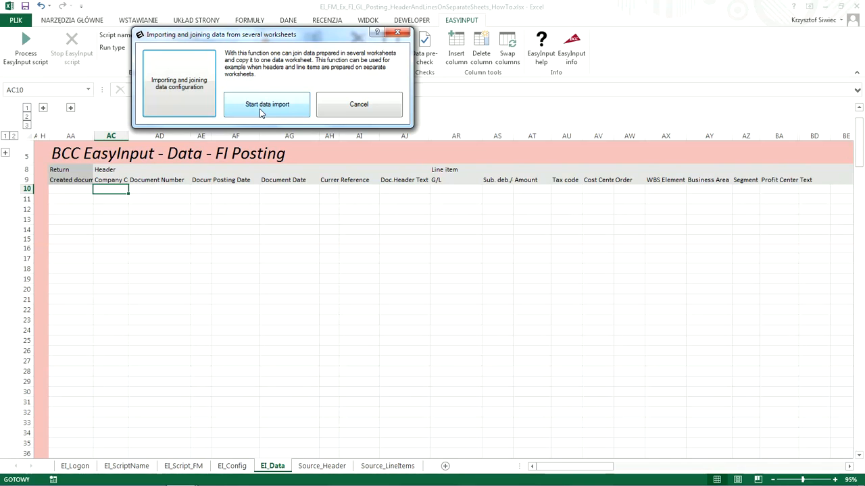
- Start importing the joined data into EI_Data and accept erasing its current contents
left_click(261, 112)
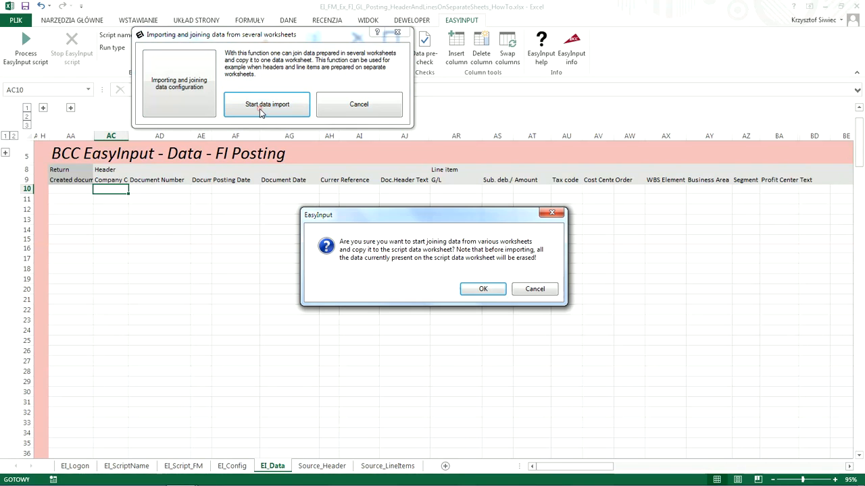
left_click(467, 286)
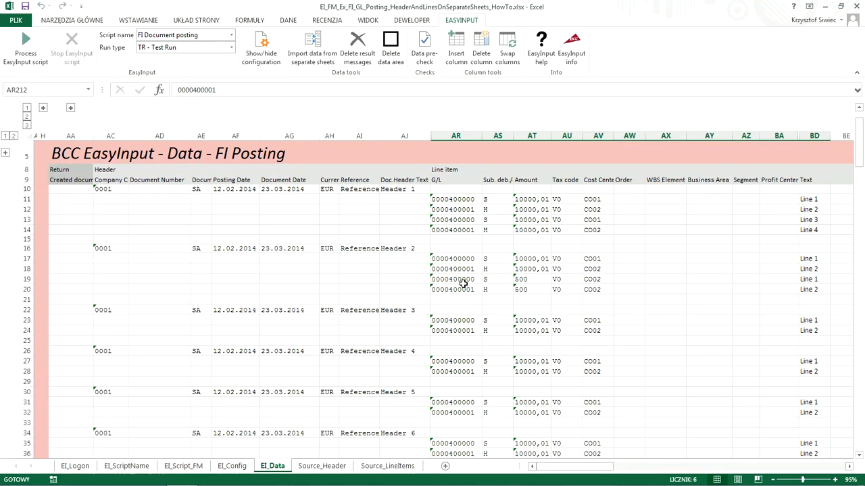
- Compare the first document's line items in EI_Data with the Source_LineItems and Source_Header sheets, ending on EI_Data
left_click_drag(111, 189, 809, 231)
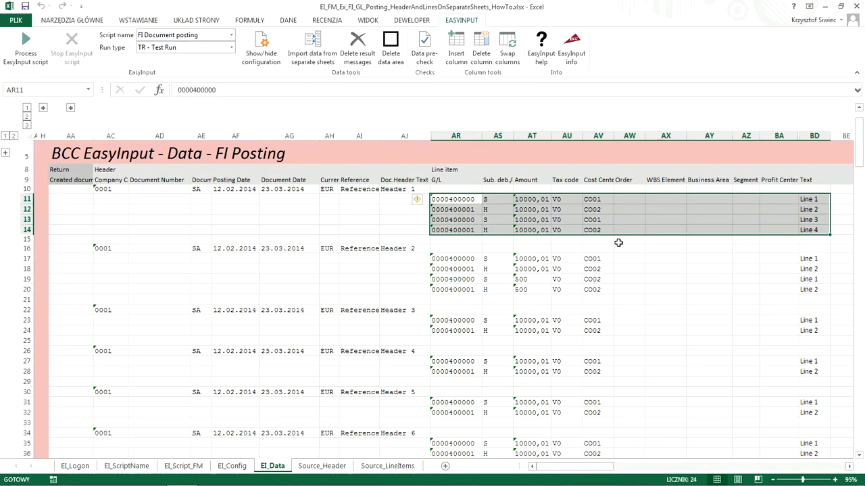
left_click(387, 466)
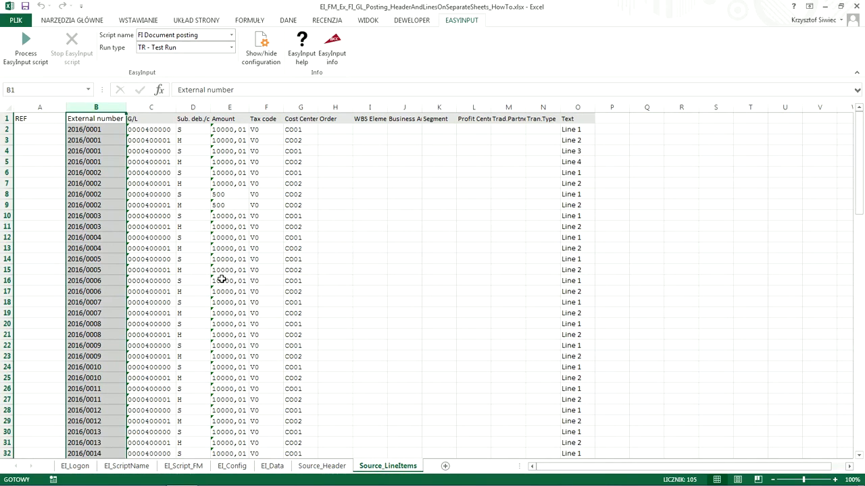
left_click(317, 467)
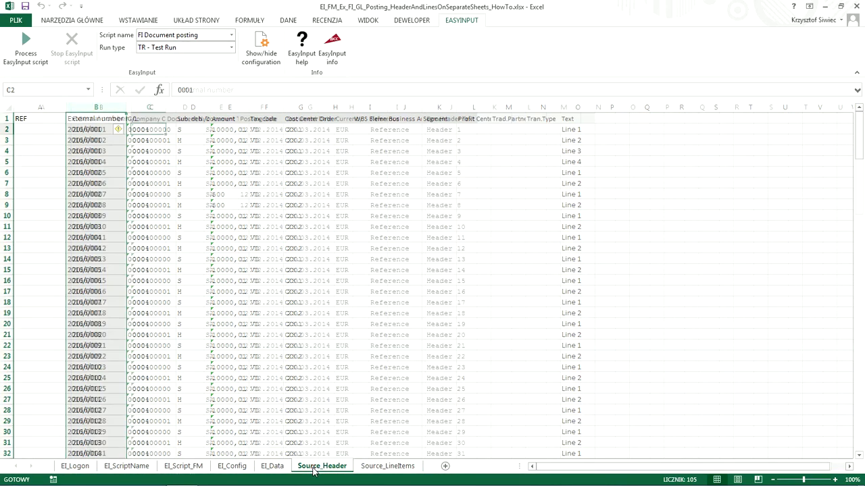
left_click(387, 466)
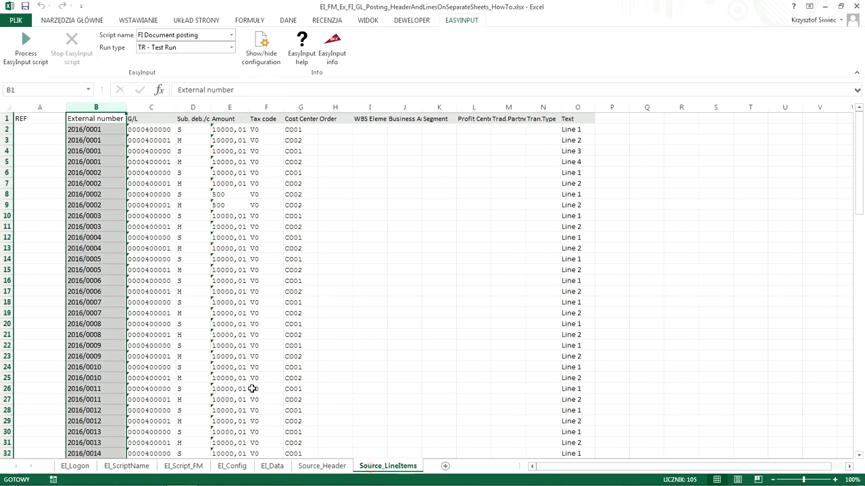
left_click(313, 466)
left_click(273, 467)
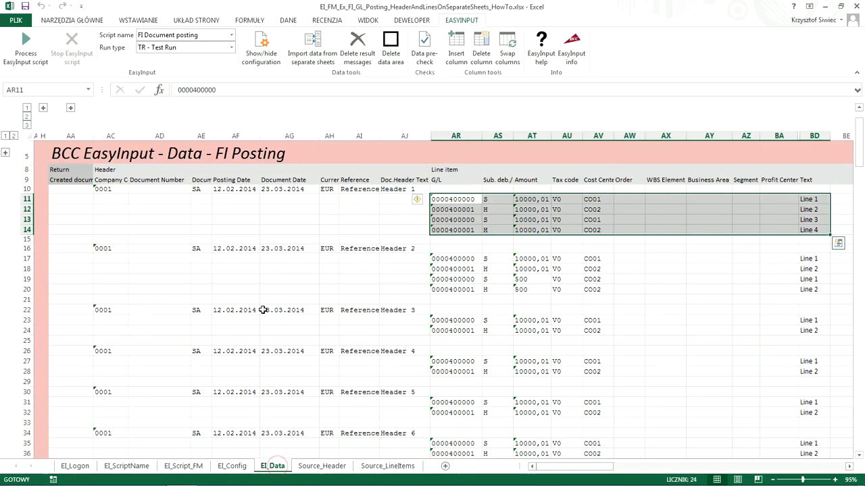
- Reopen the import configuration, set source check column A for structures 1 and 2 and destination check column BE, and confirm
left_click(306, 54)
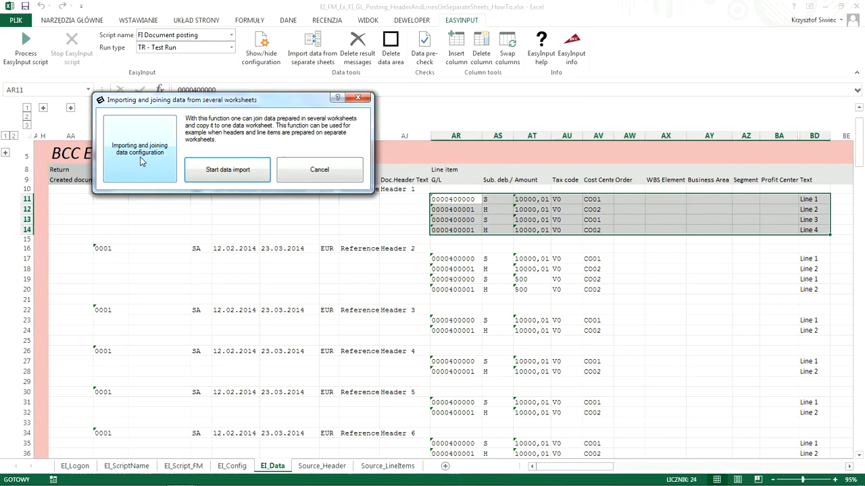
left_click(140, 157)
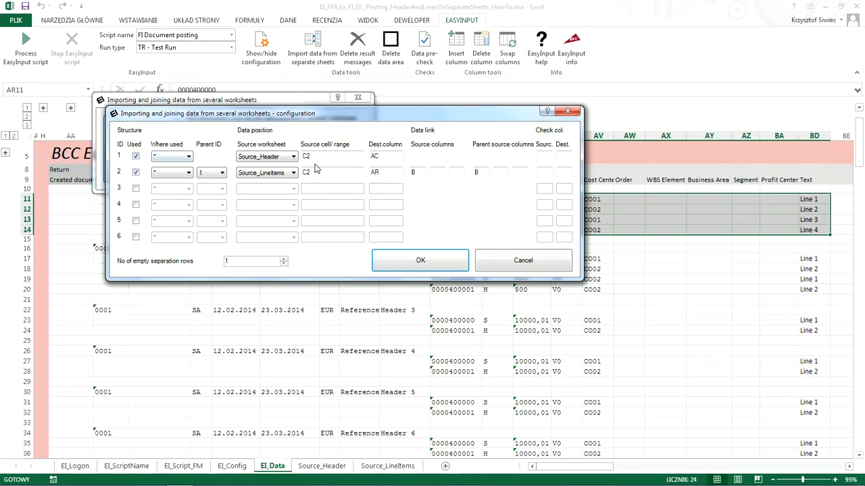
left_click(540, 156)
type("A")
left_click(540, 172)
type("A")
left_click(566, 156)
type("BE")
left_click(426, 261)
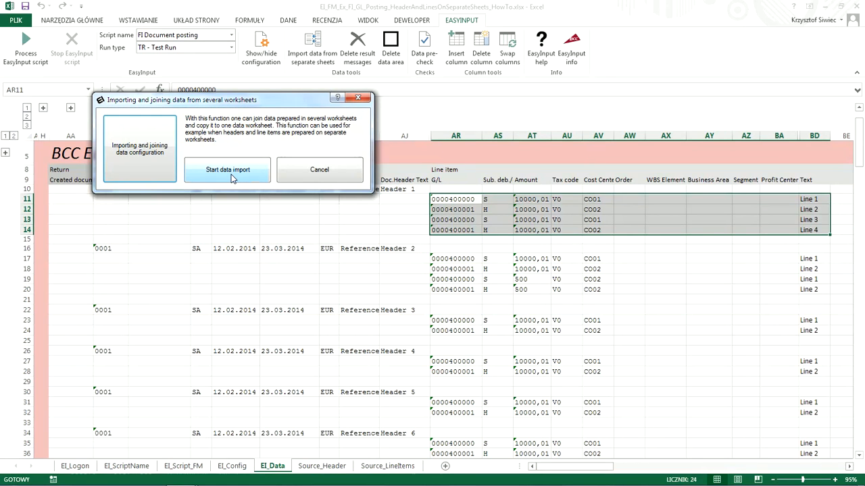
- Rerun the data import with the check columns, accepting that the existing EI_Data contents are erased
left_click(230, 174)
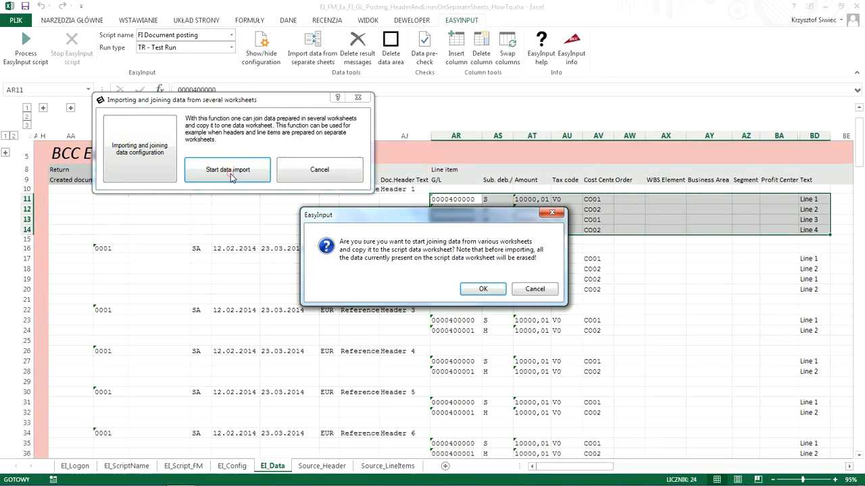
left_click(481, 289)
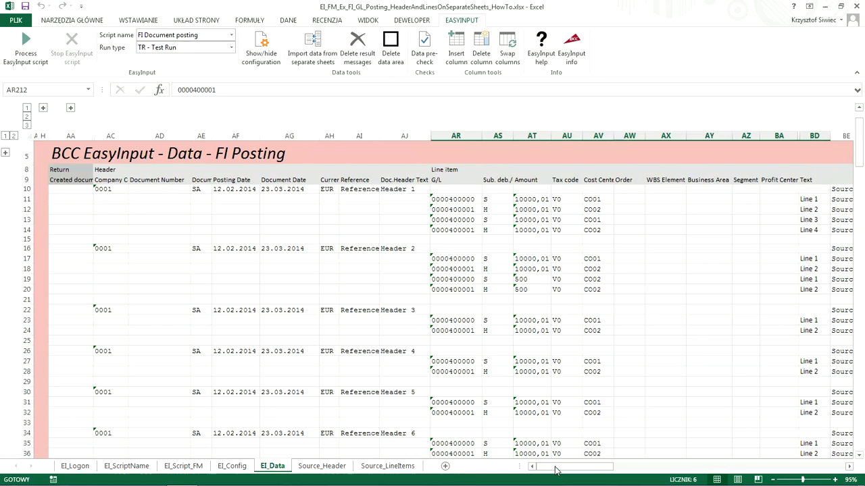
- Examine the source references in column BE of EI_Data for the first two headers and their line items
left_click_drag(555, 471, 659, 475)
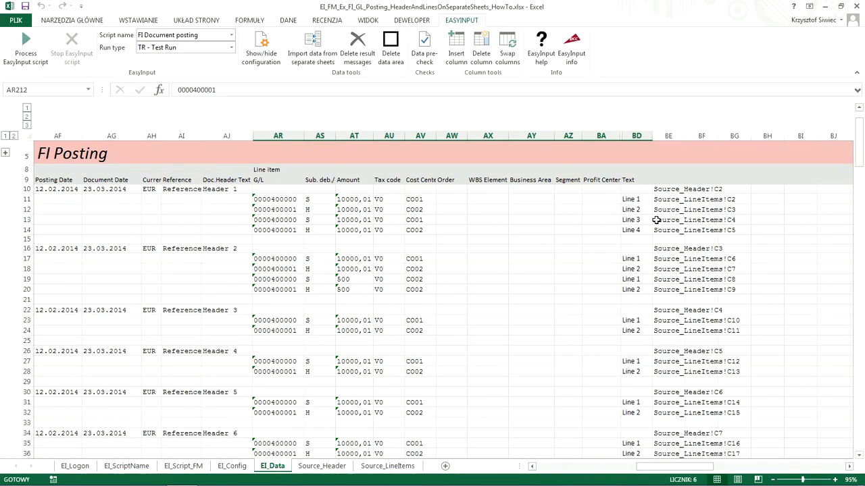
left_click(666, 189)
left_click(665, 210)
left_click(666, 220)
left_click(665, 230)
left_click(662, 248)
left_click(664, 261)
left_click(662, 248)
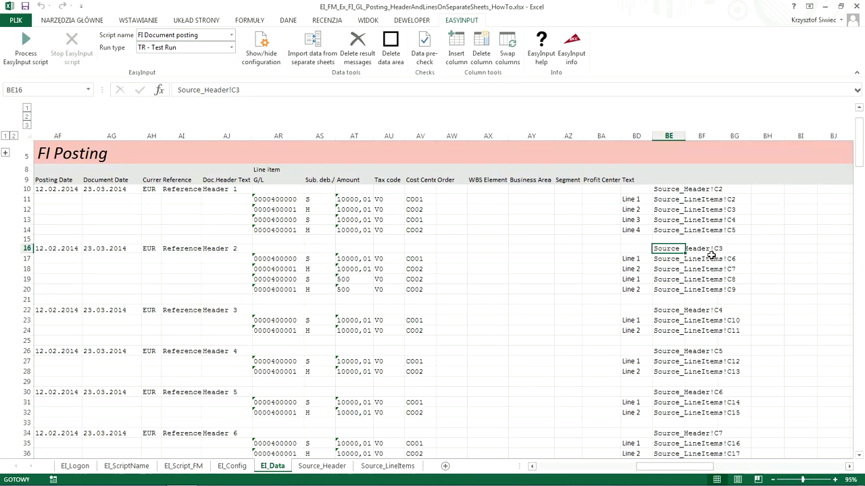
left_click(676, 259)
left_click(662, 268)
left_click(664, 279)
left_click(665, 287)
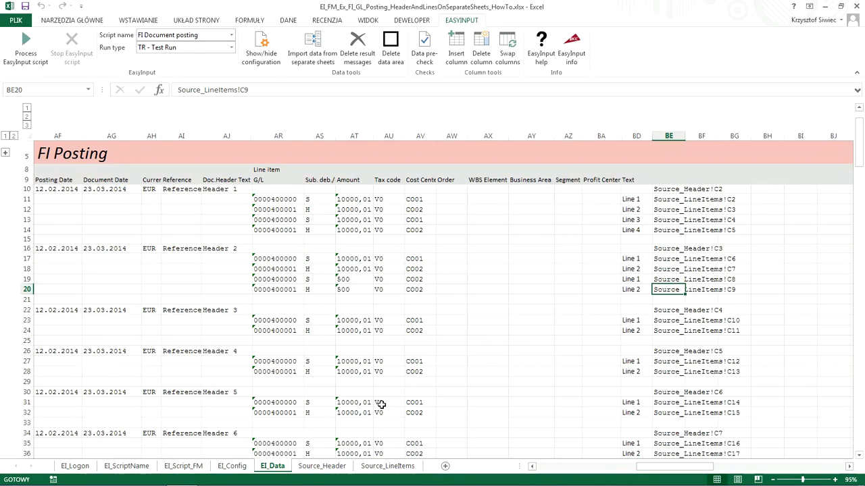
- Examine the EI_Data references in the REF column of the Source_Header sheet
left_click(320, 465)
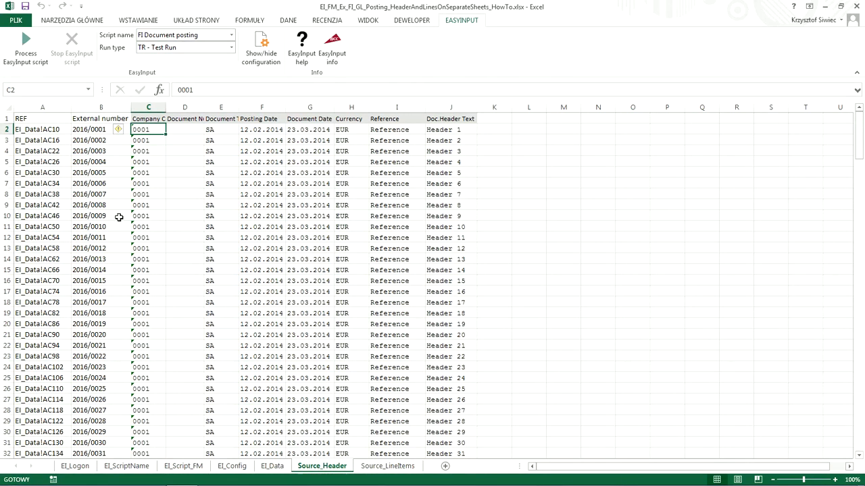
left_click(35, 118)
left_click_drag(36, 118, 35, 230)
left_click(34, 140)
left_click(33, 129)
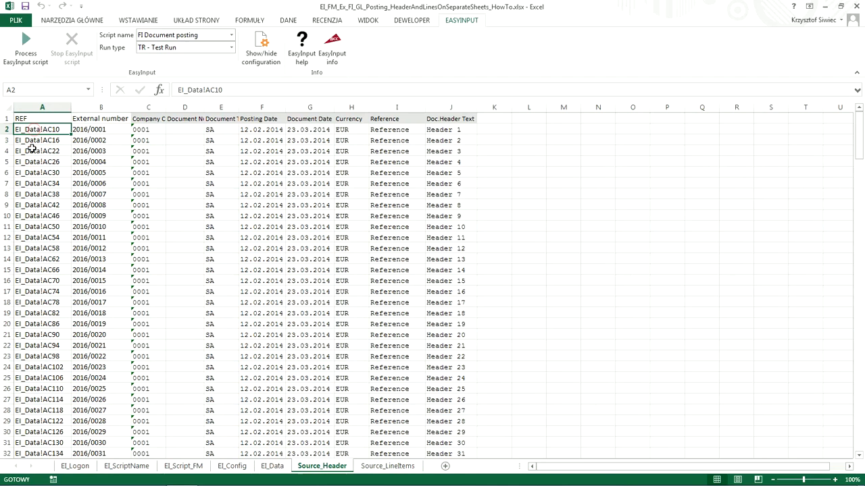
scroll(31, 150, "down", 10)
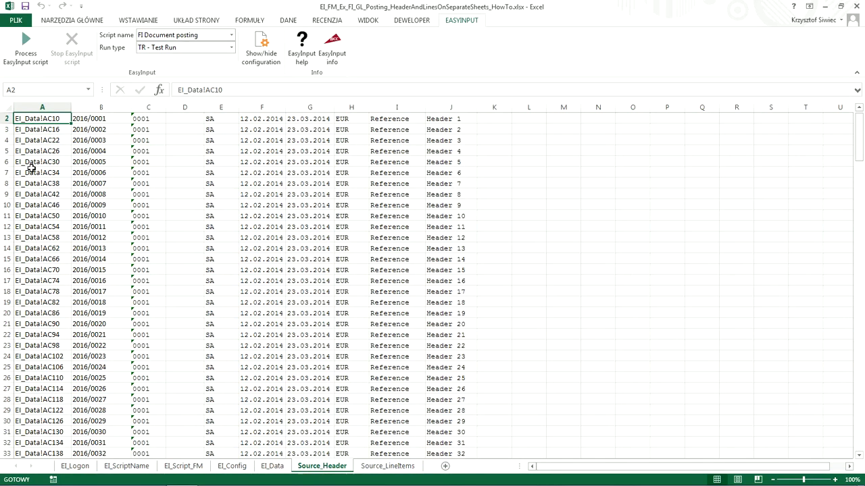
scroll(31, 170, "up", 10)
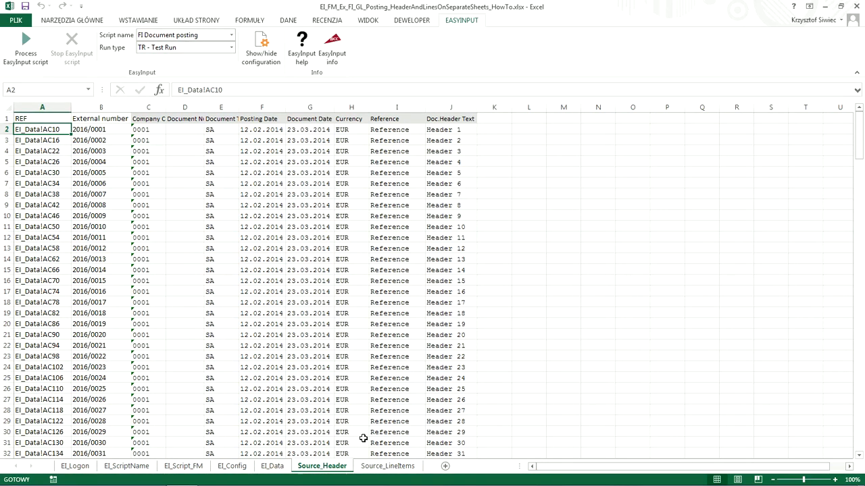
- Check the REF column of Source_LineItems down to the last line item and select the first external number
left_click(385, 466)
scroll(147, 248, "down", 20)
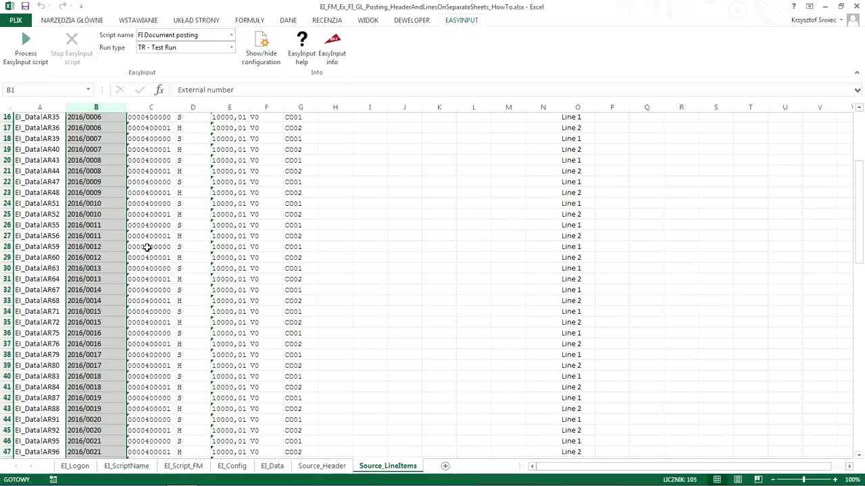
scroll(146, 251, "down", 11)
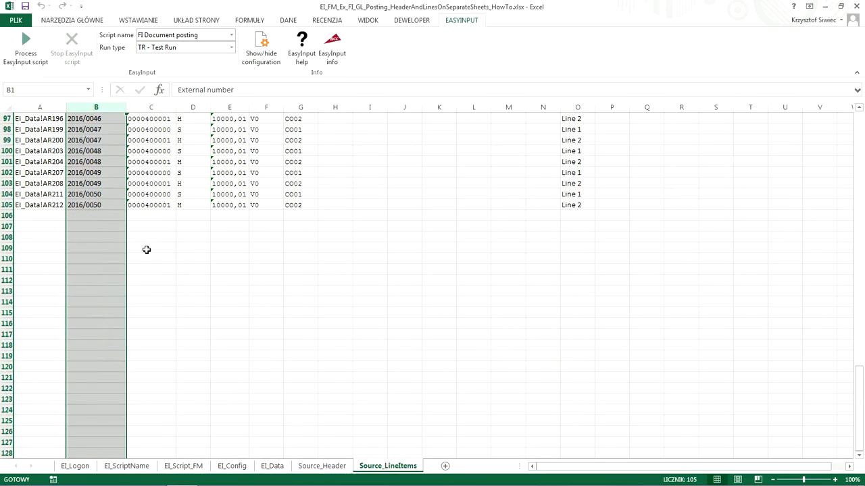
scroll(147, 249, "up", 18)
scroll(146, 246, "up", 14)
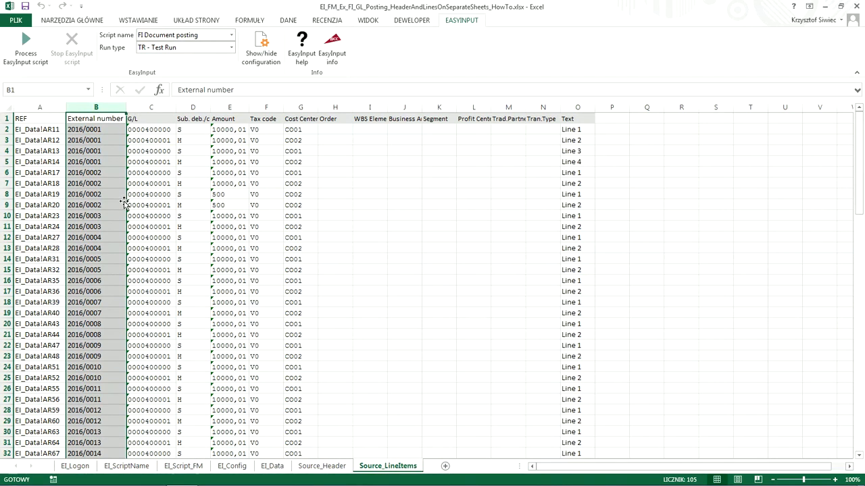
left_click(93, 133)
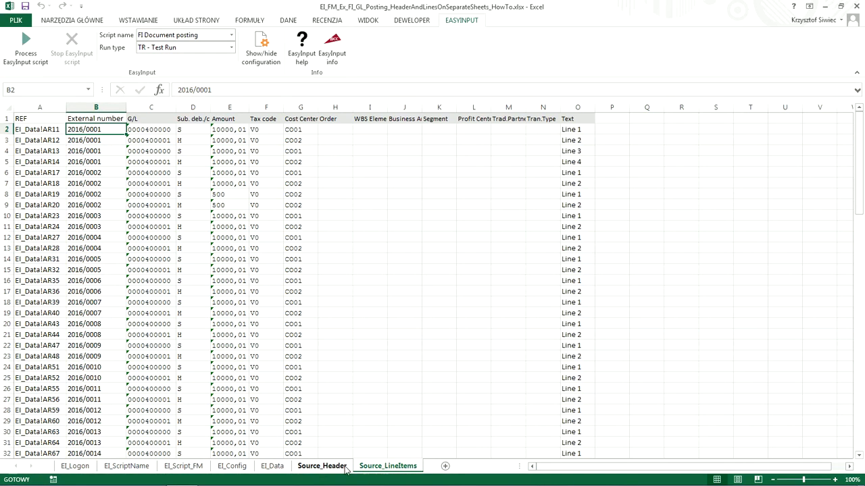
- Return to the start of EI_Data and process the FI Document posting script as a test run
left_click(272, 466)
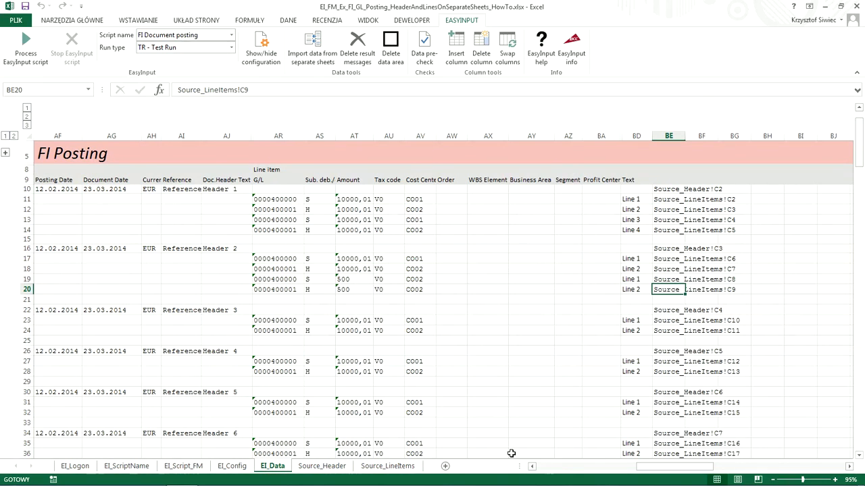
left_click(557, 469)
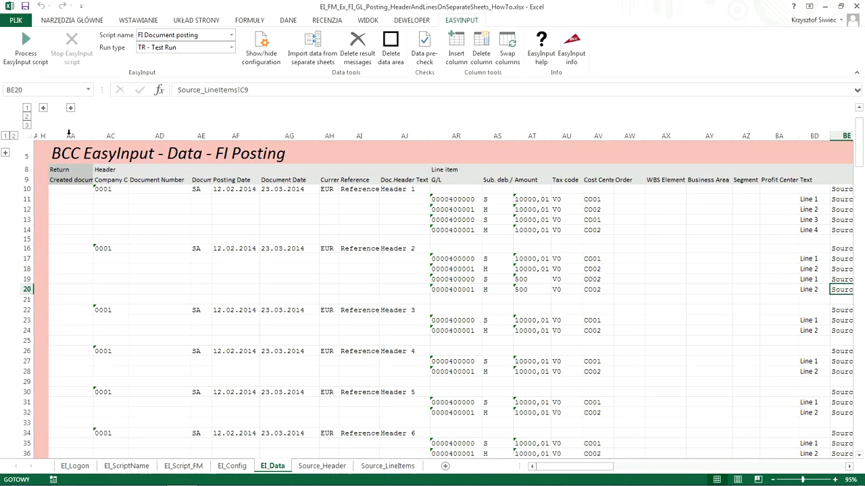
left_click(27, 57)
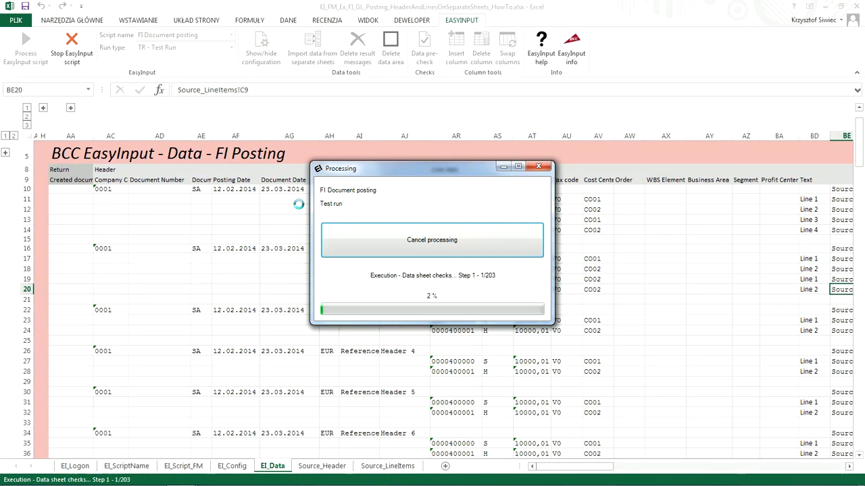
key("Return")
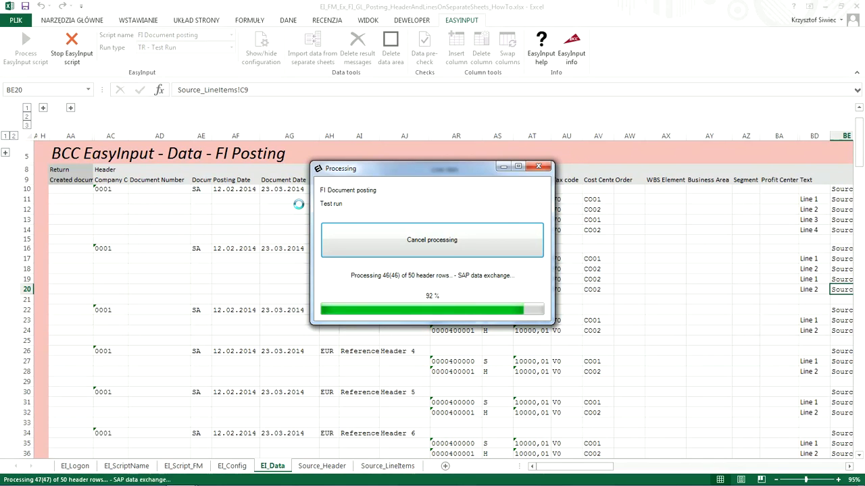
- Expand the grouped result columns in EI_Data, read the test run summary in B5, and collapse them again
left_click(42, 112)
left_click(67, 153)
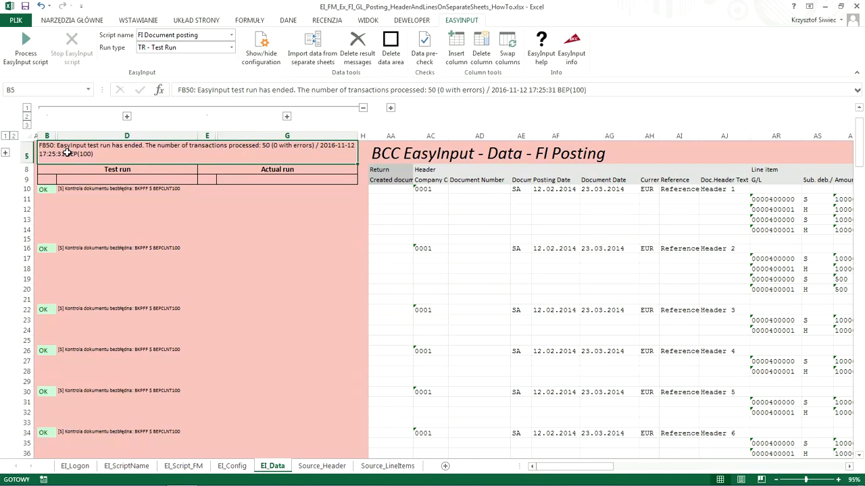
left_click(362, 108)
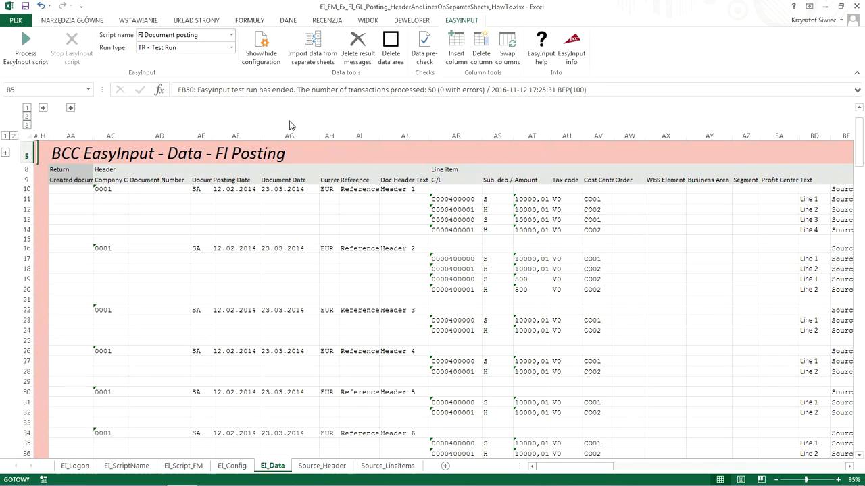